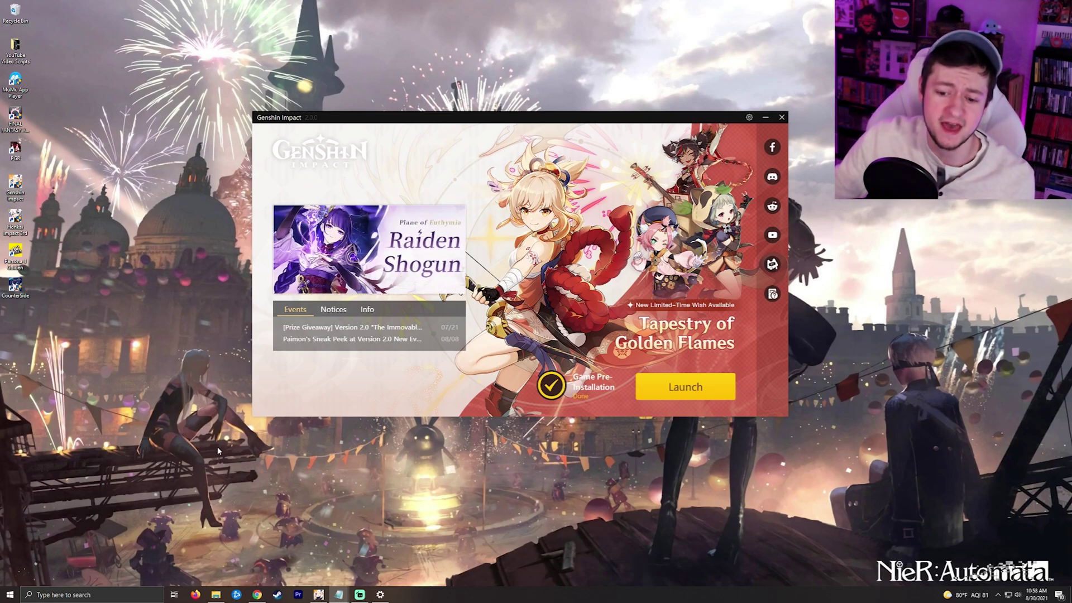
Open the launcher Settings at Game resources, showing Clear Resources and Repair Now.
left_click(749, 117)
scroll(612, 266, "down", 5)
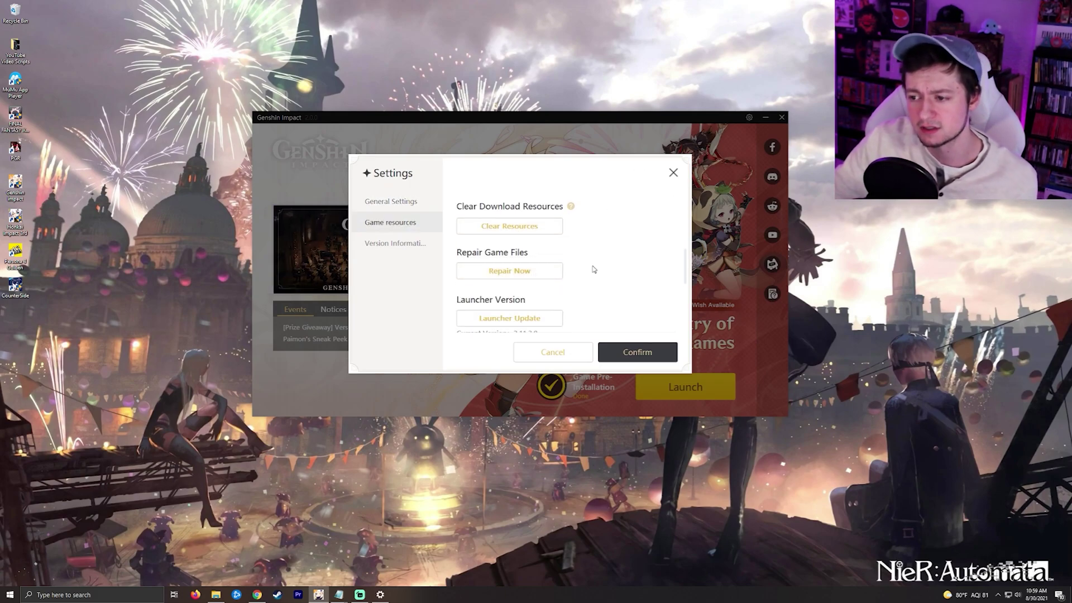
Close the launcher Settings unchanged, returning to the main screen with Launch.
mouse_move(571, 208)
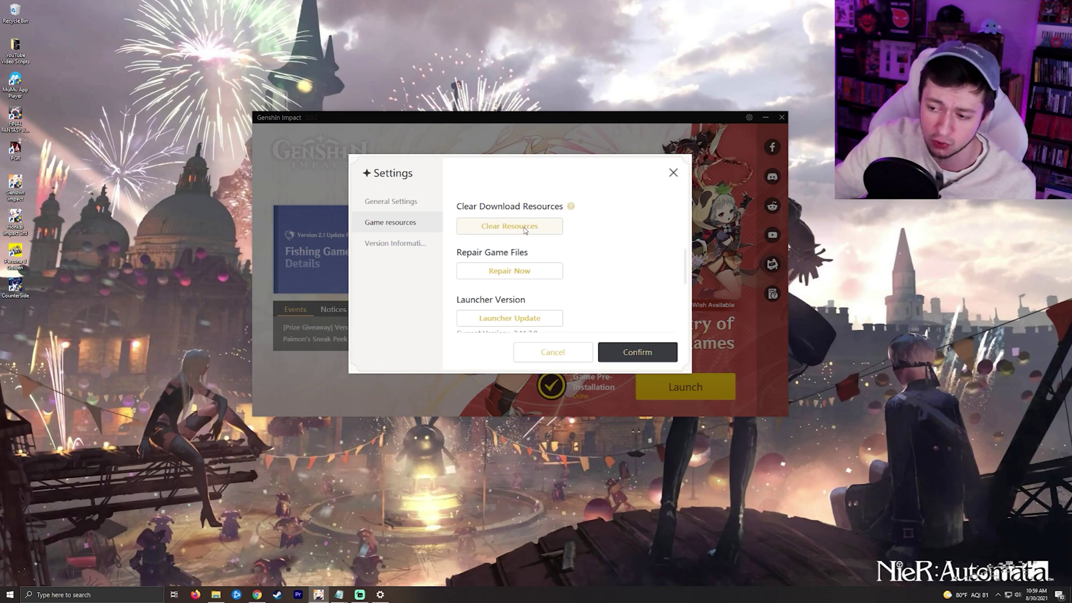
scroll(564, 240, "up", 6)
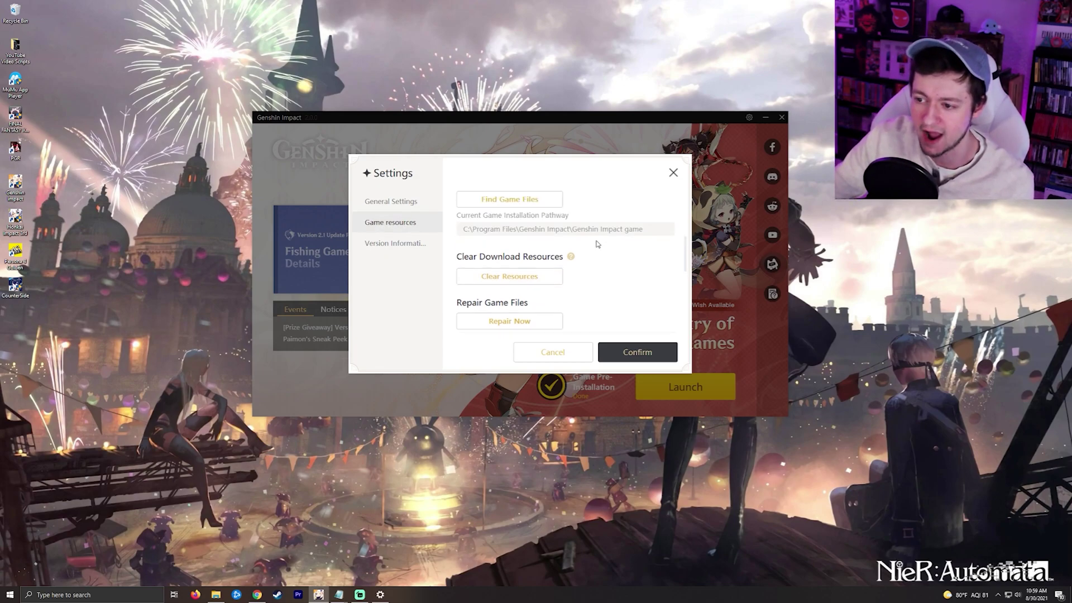
left_click(673, 174)
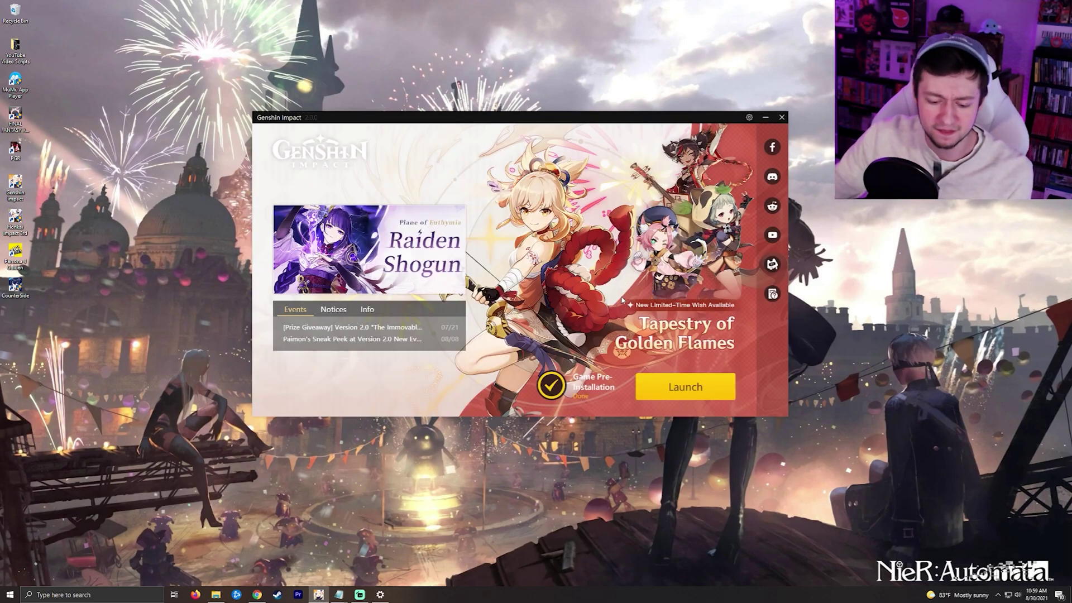
left_click(685, 387)
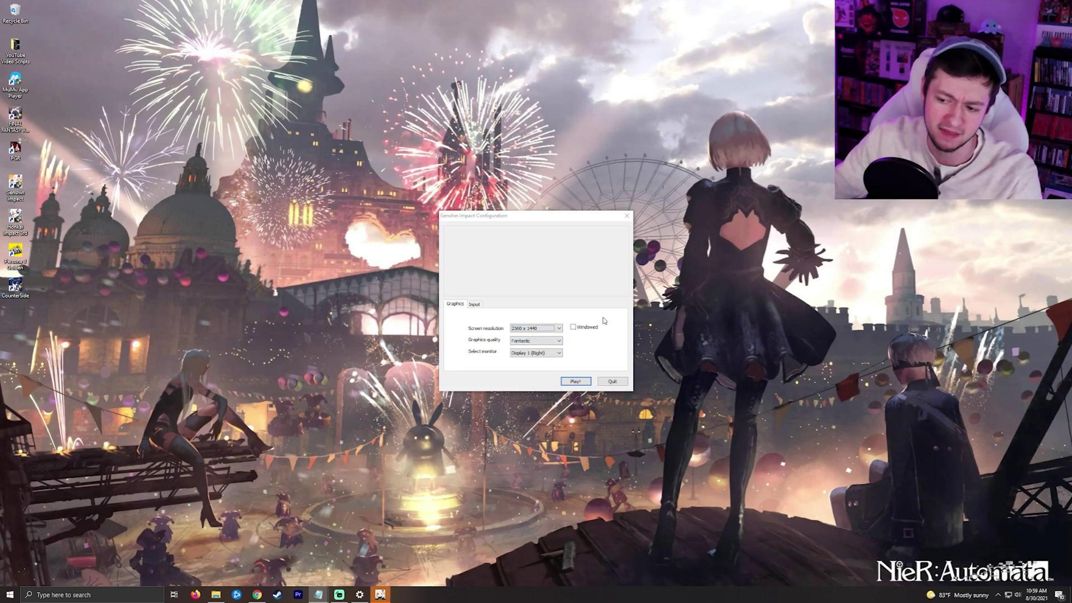
left_click(559, 329)
left_click(560, 331)
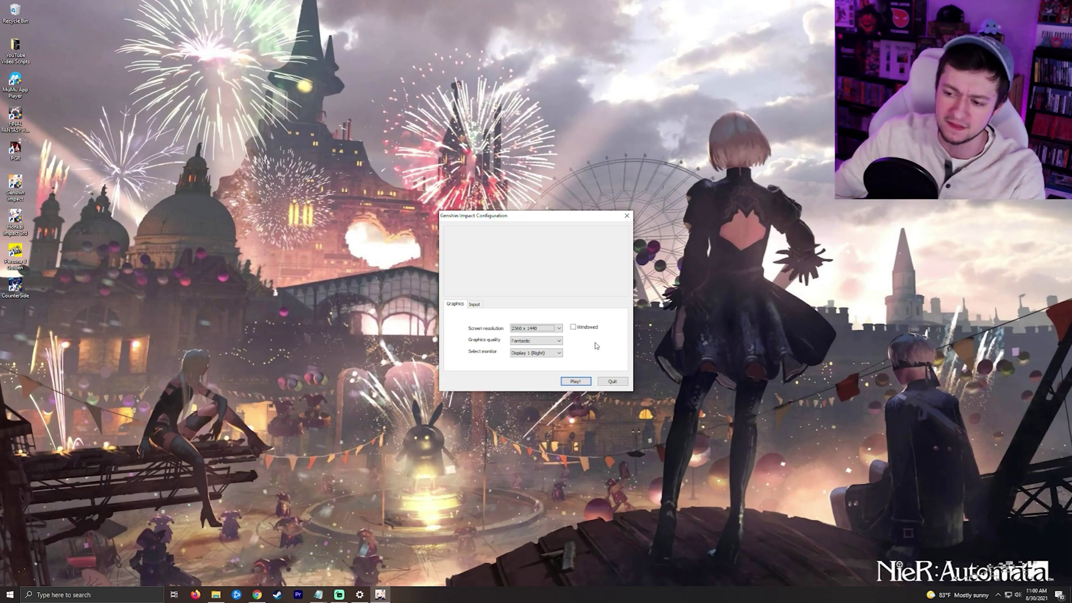
left_click(575, 381)
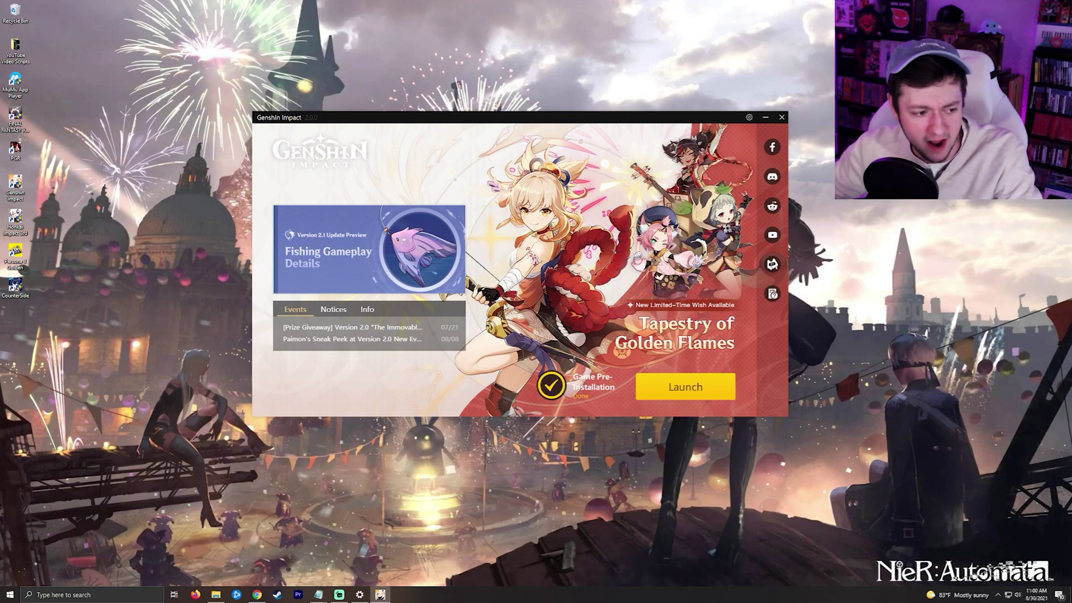
left_click(122, 593)
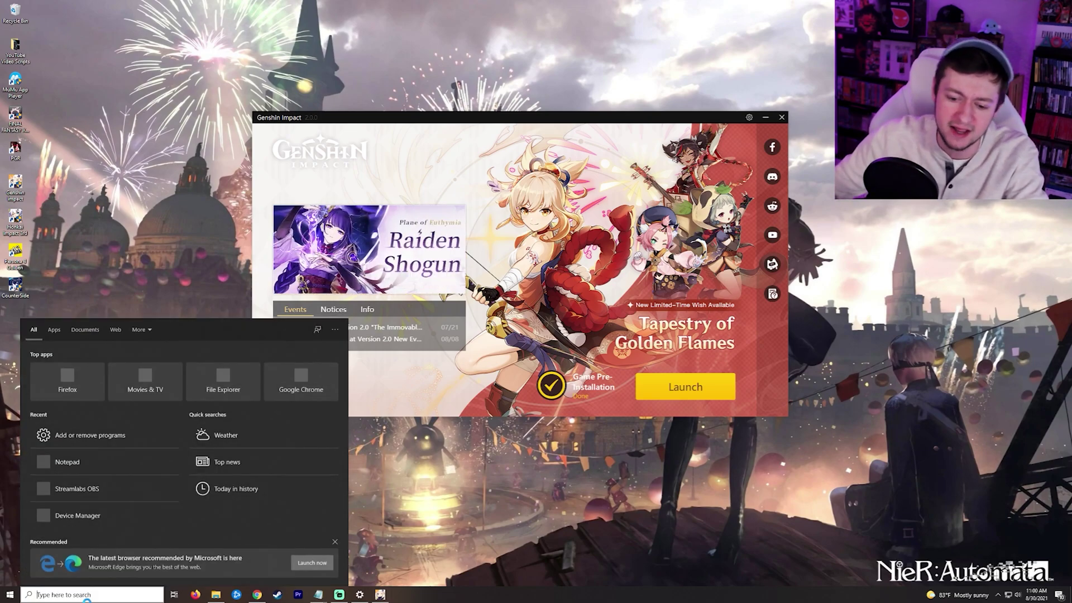
type("update")
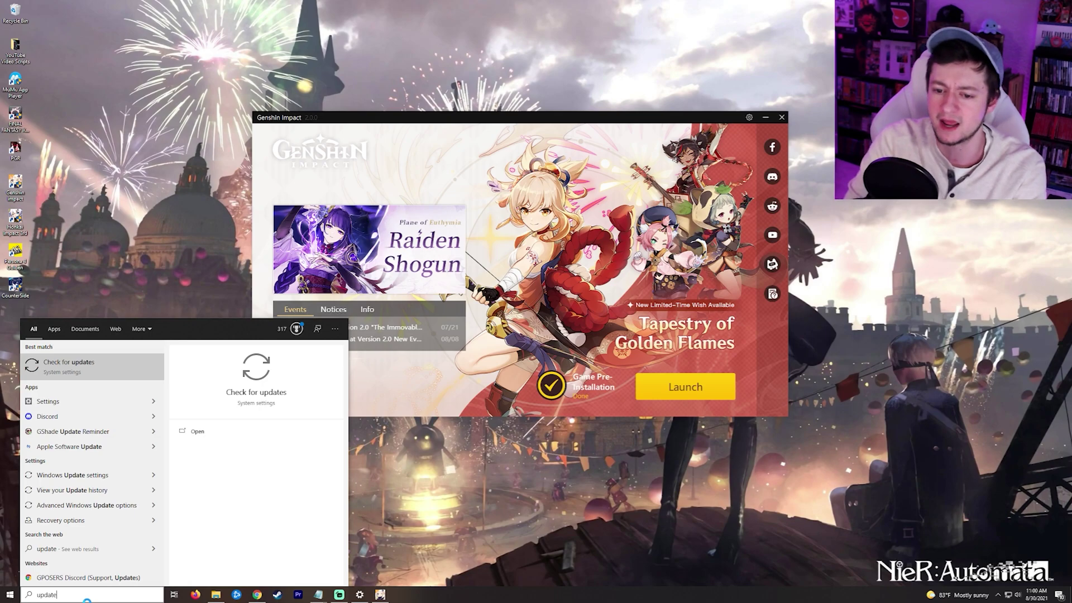
key("Return")
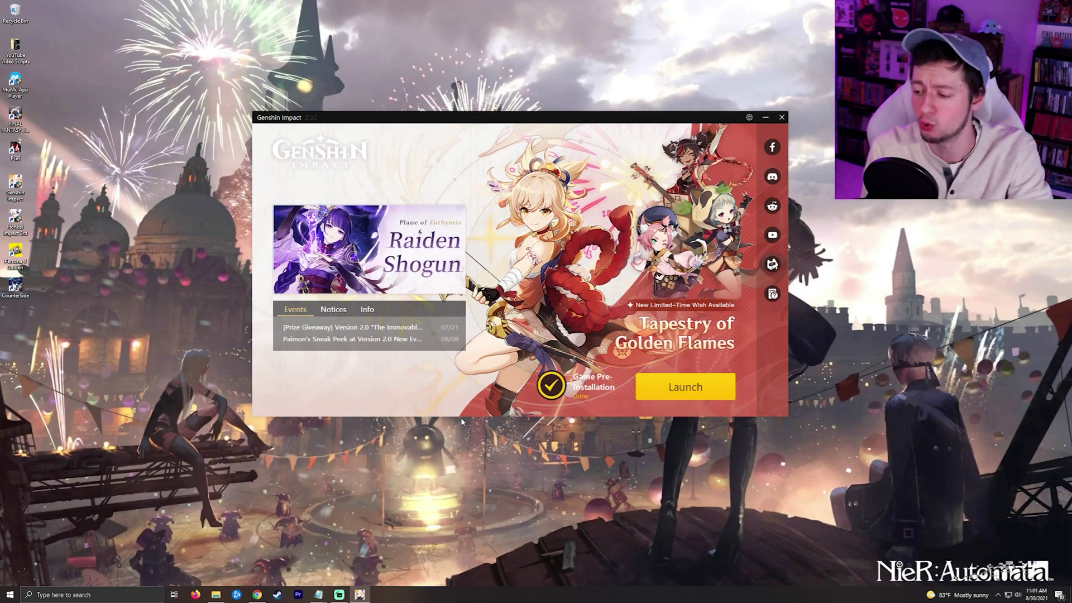
left_click(110, 595)
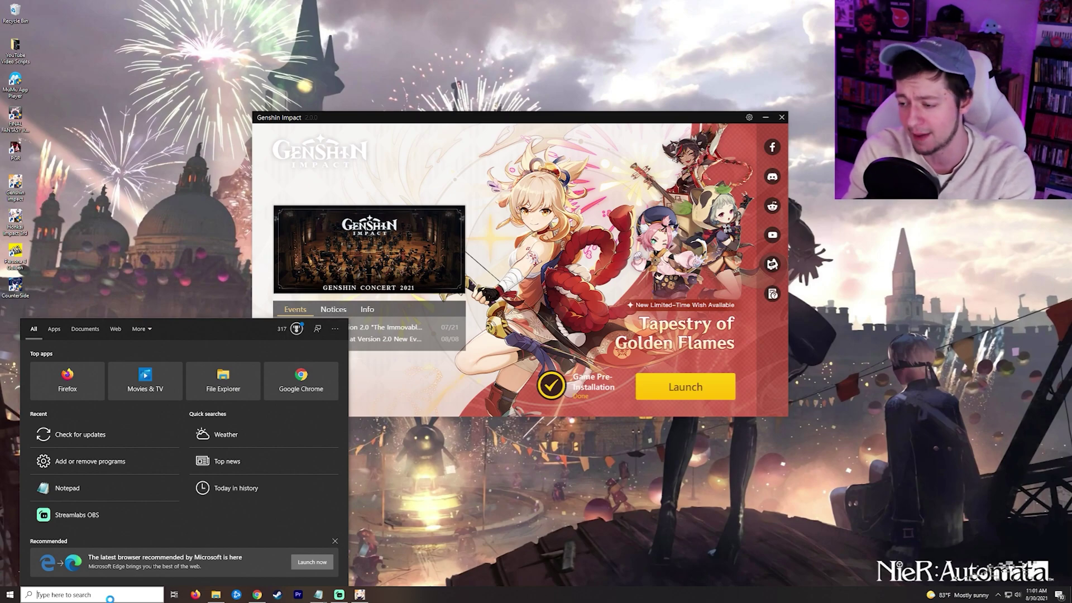
type("sonic")
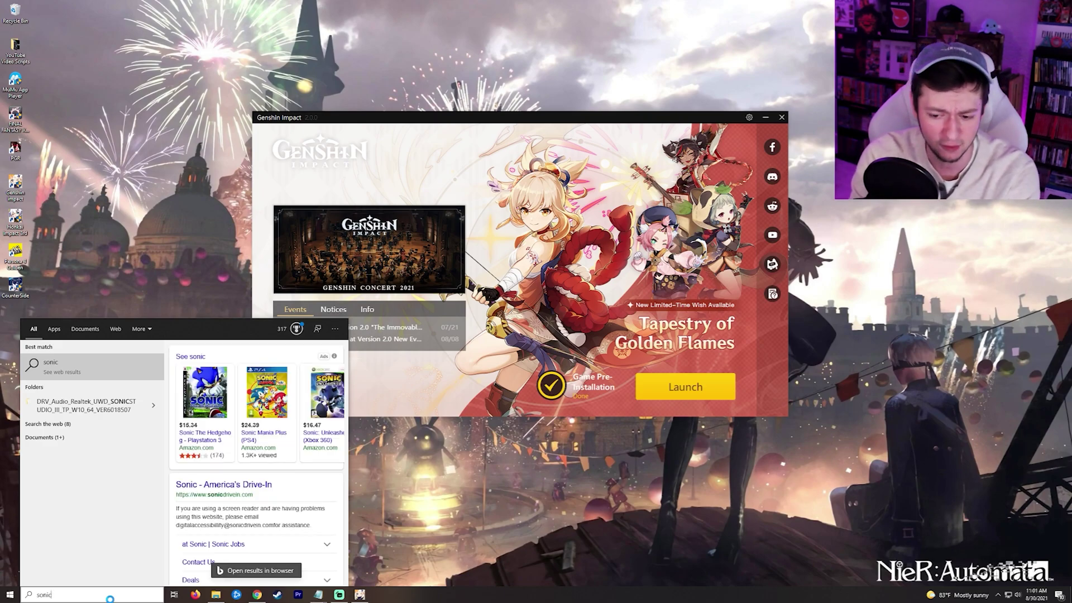
left_click(110, 598)
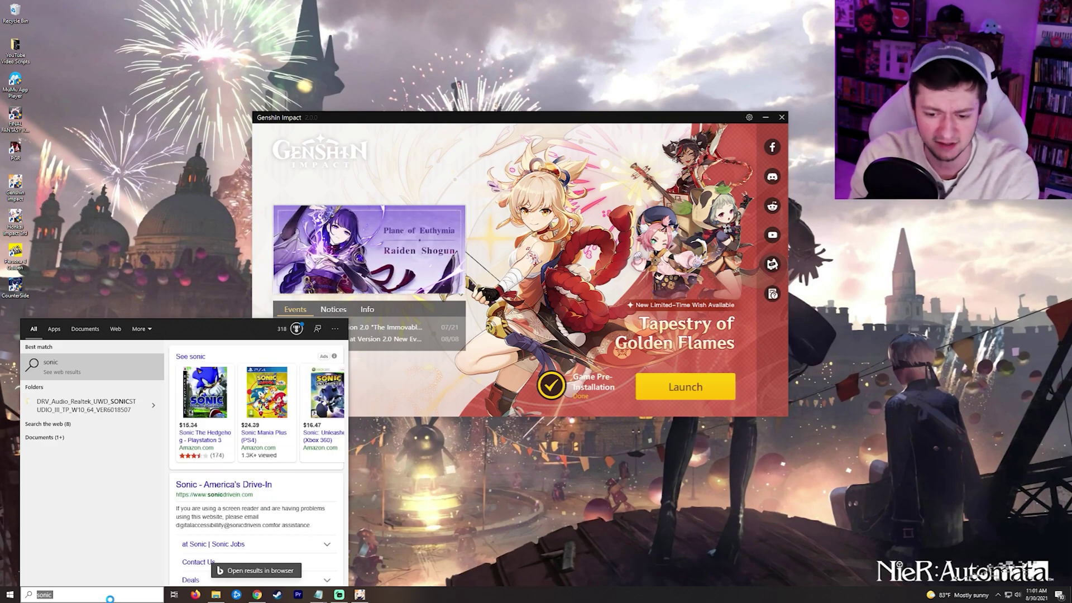
type("add")
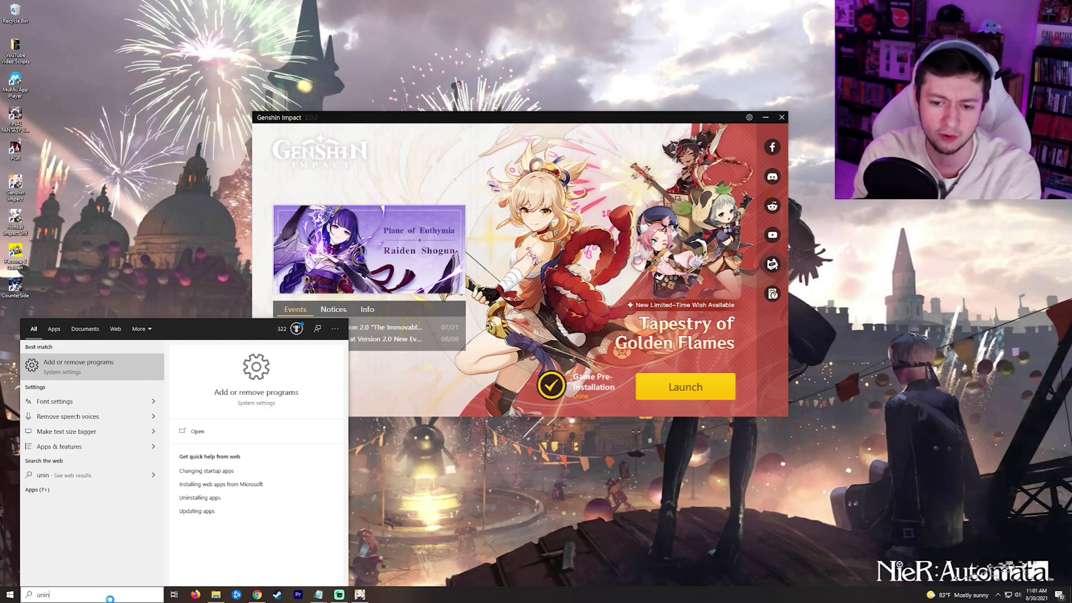
key("Return")
scroll(336, 292, "down", 5)
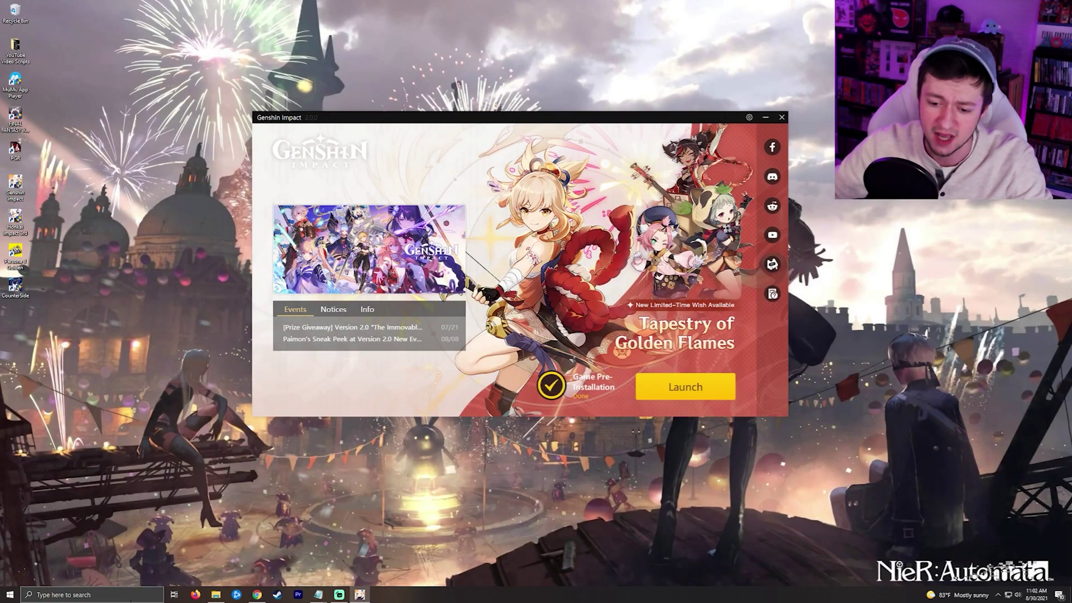
Open Device Manager from a Windows search for 'device'.
left_click(129, 598)
type("devic")
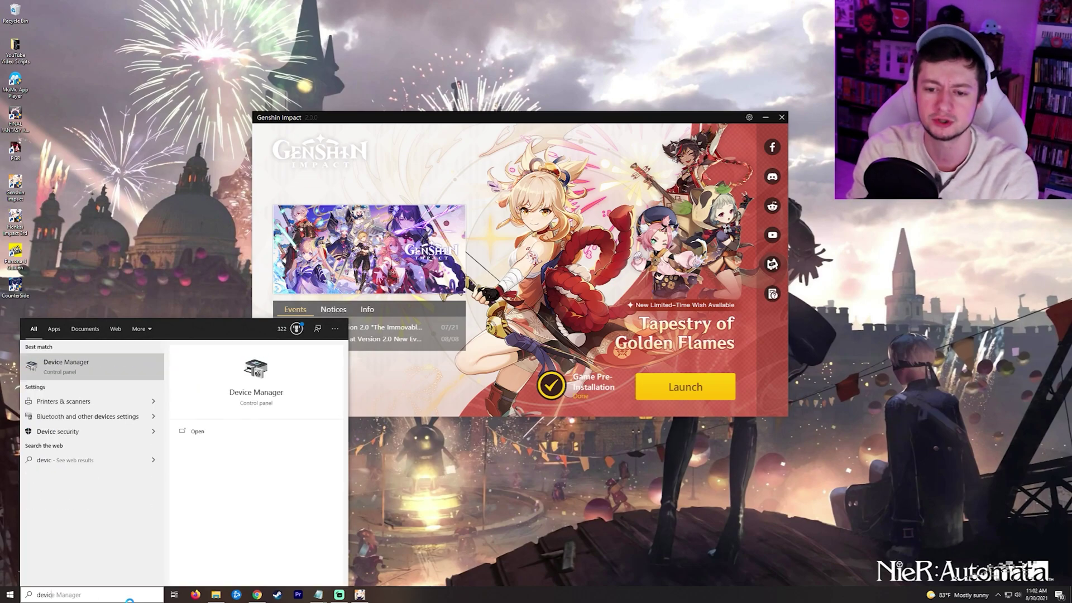
type("e")
key("Return")
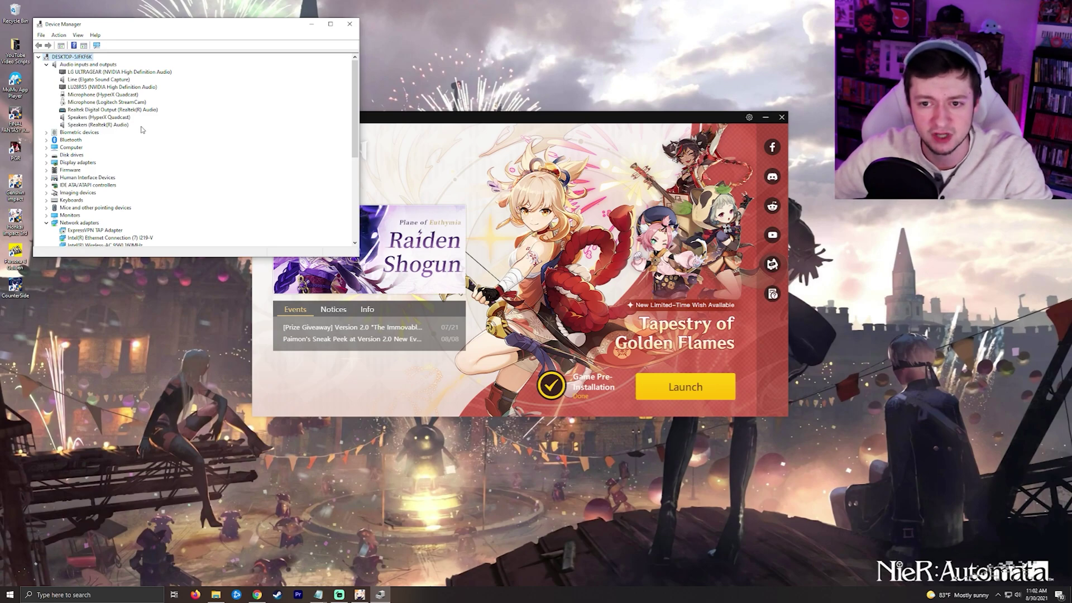
Disable the Line (Elgato Sound Capture) audio input device.
left_click(109, 80)
right_click(109, 80)
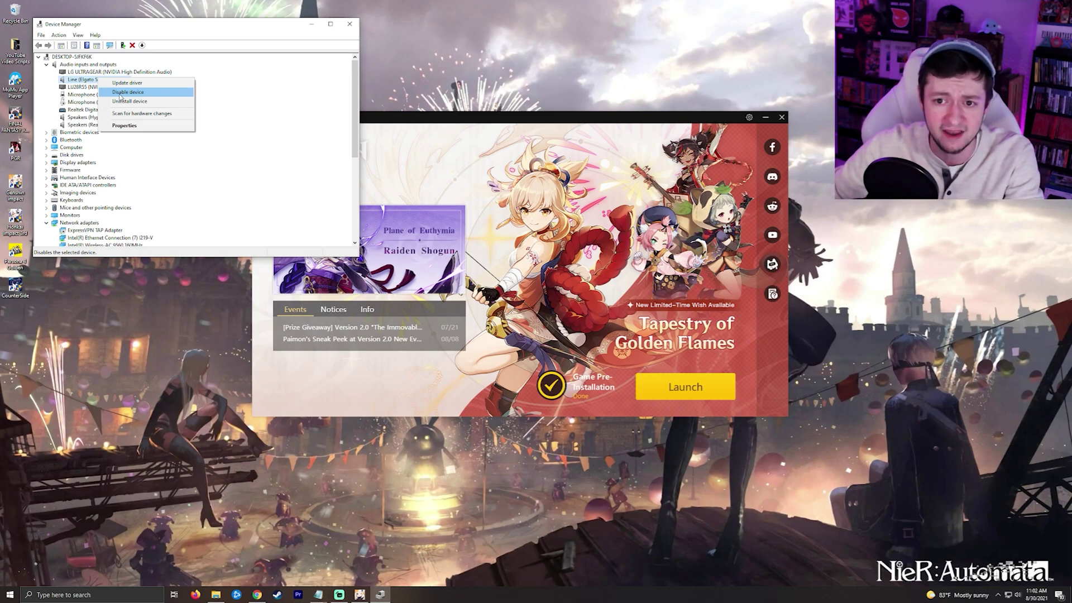
left_click(120, 96)
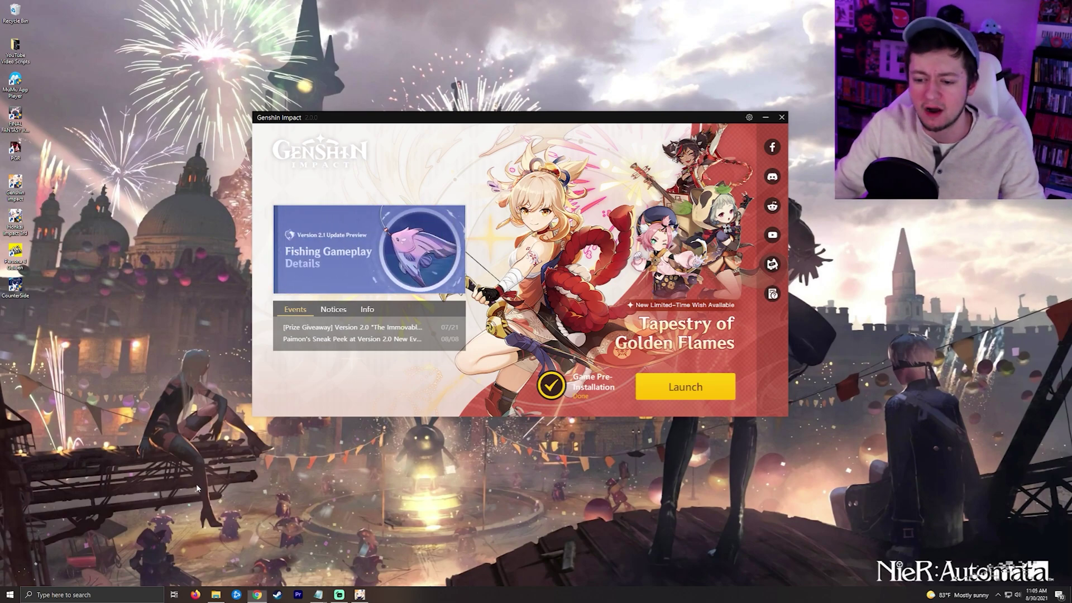
Open the %temp% folder in File Explorer via Windows search.
left_click(89, 594)
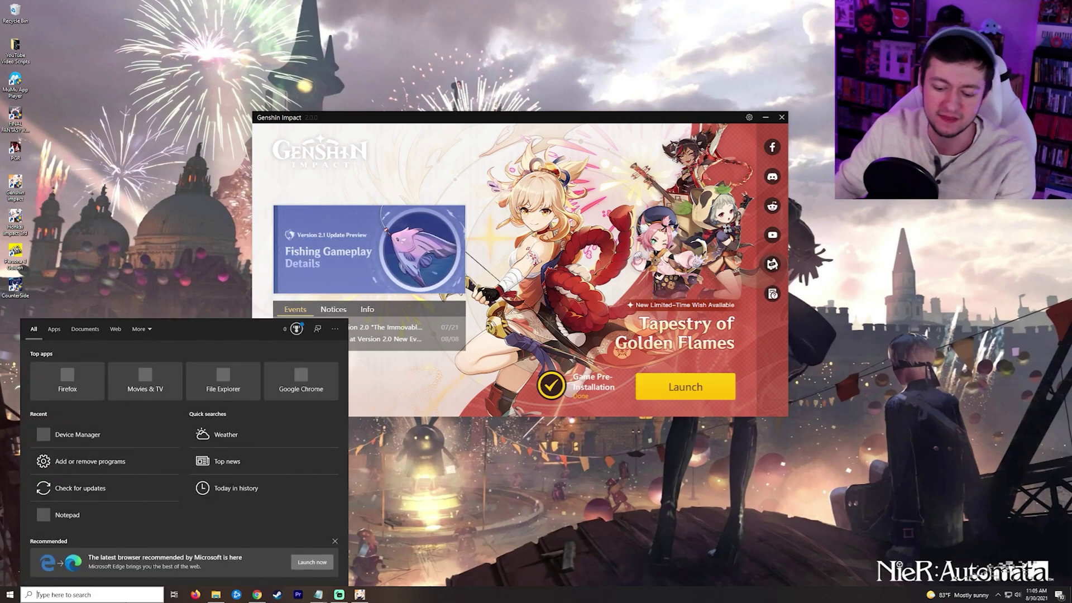
type("%")
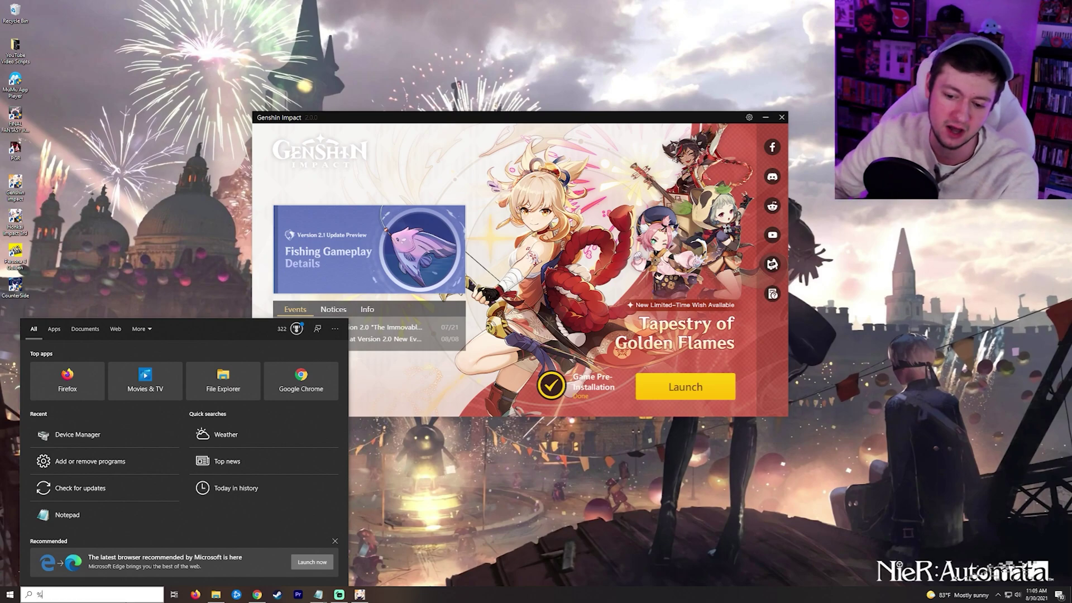
type("t")
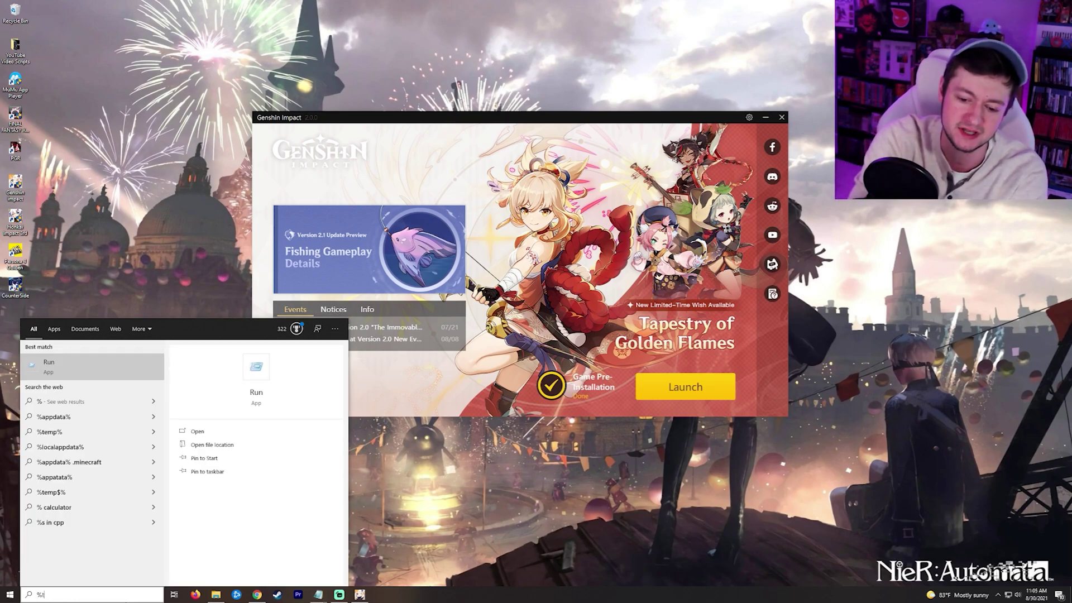
type("emp%")
key("Return")
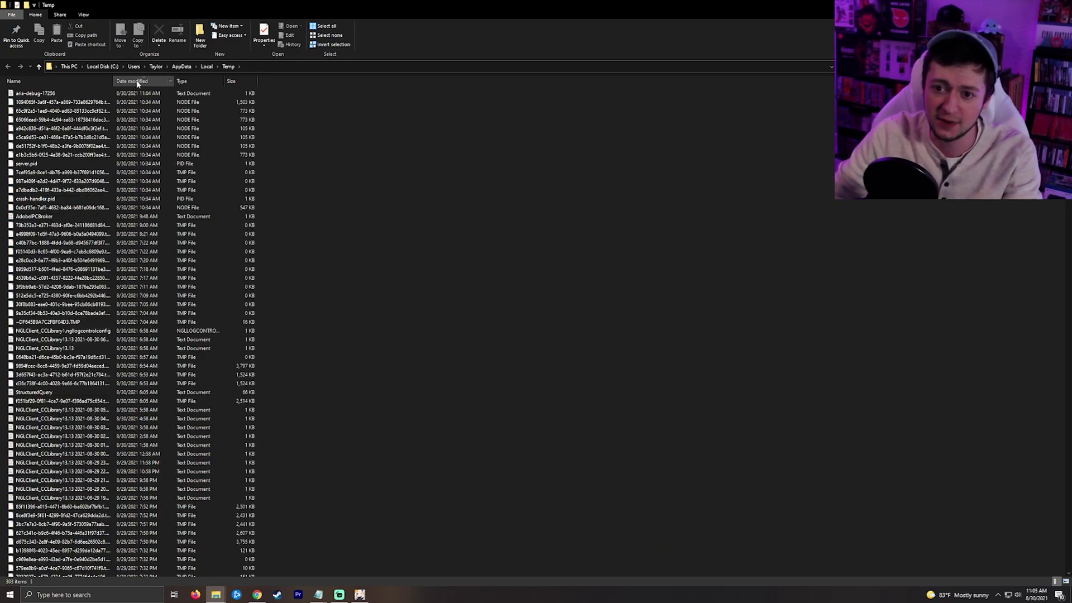
Open the mihoyocrash folder and view its error log in Notepad.
scroll(127, 242, "down", 20)
scroll(158, 265, "down", 11)
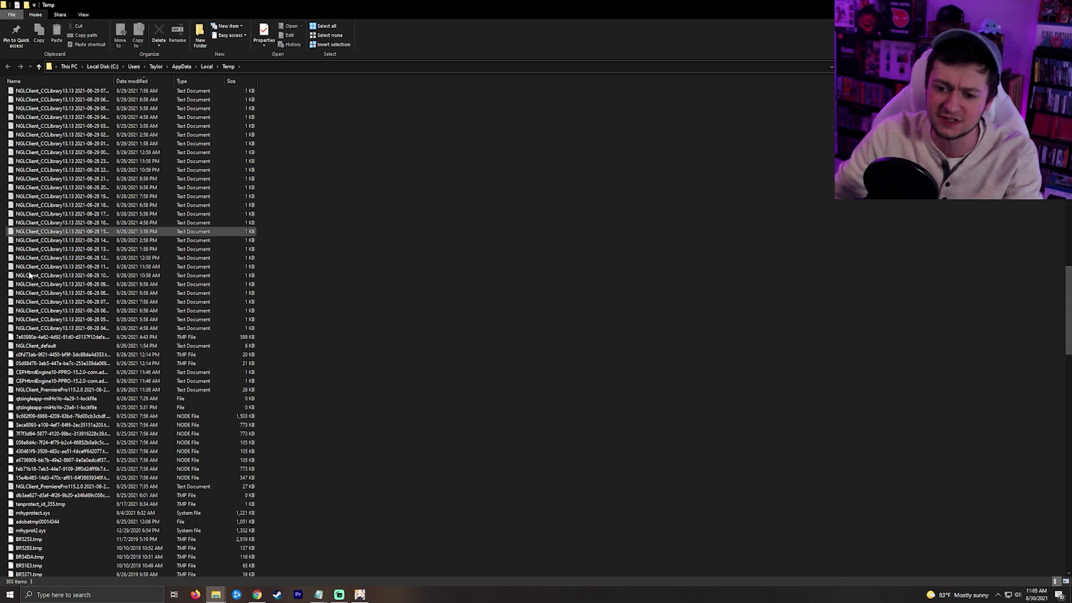
scroll(102, 320, "down", 11)
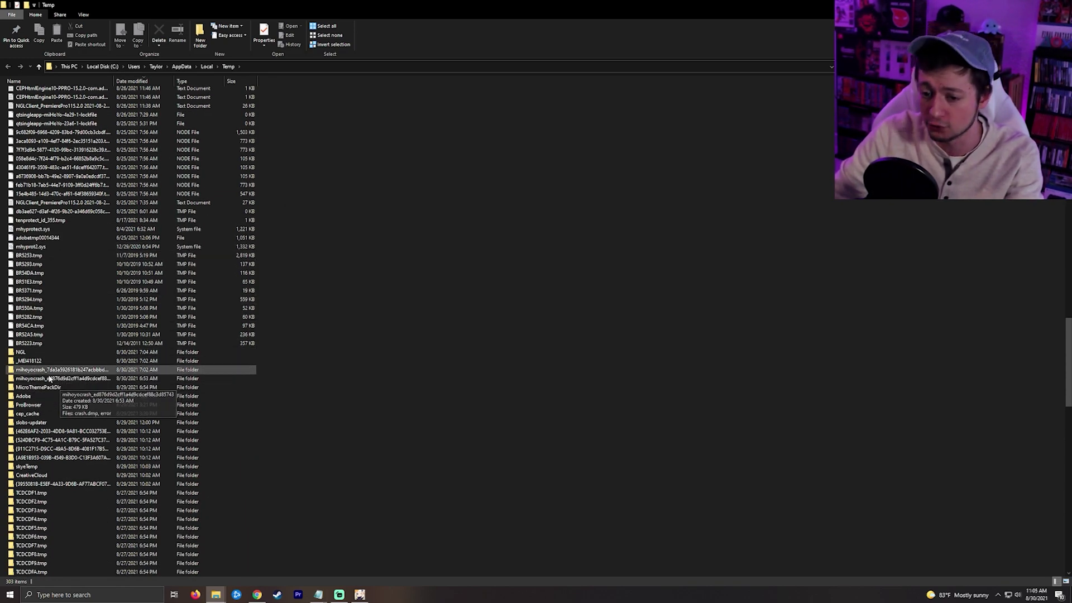
double_click(46, 370)
double_click(23, 102)
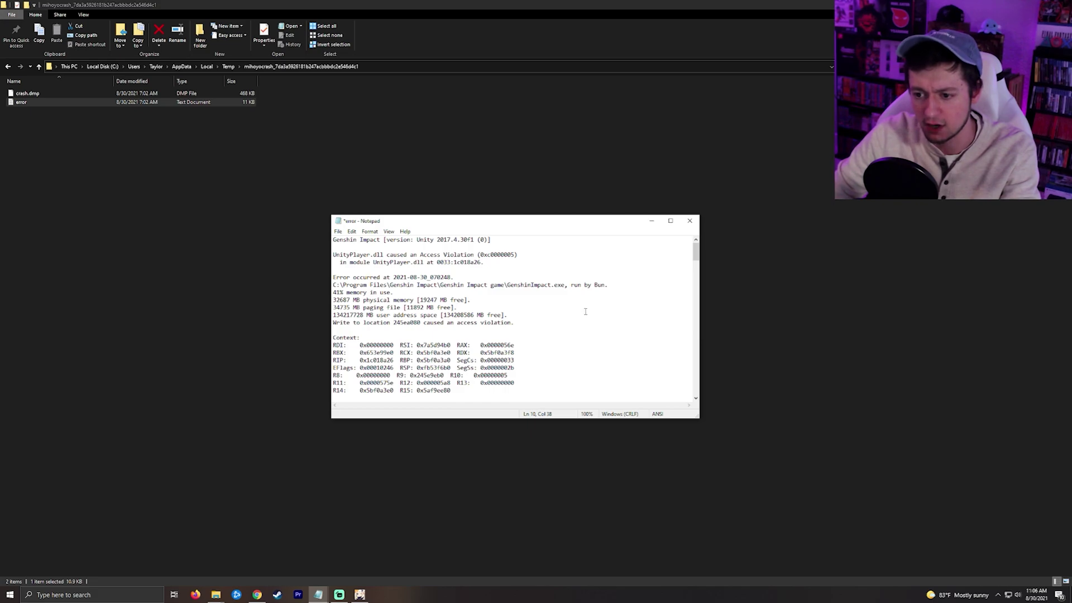
double_click(334, 254)
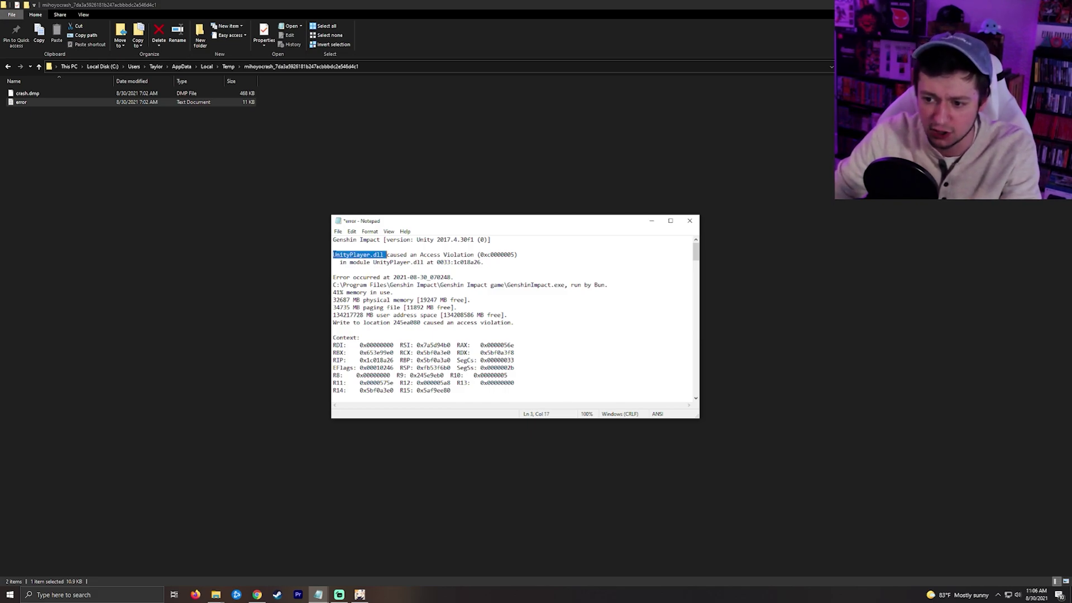
left_click(503, 263)
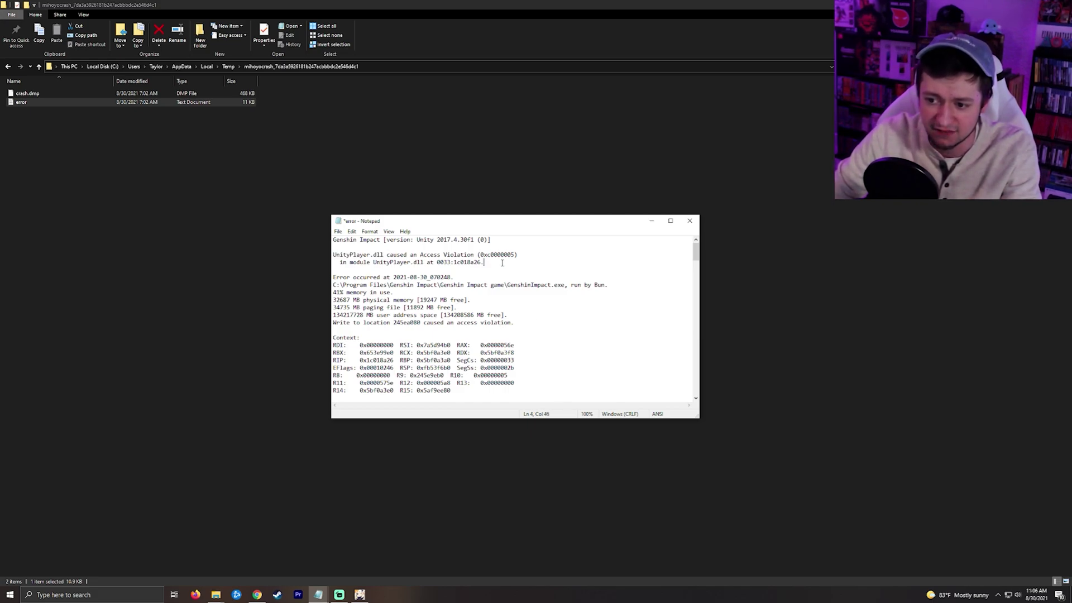
left_click_drag(363, 263, 423, 262)
left_click(456, 263)
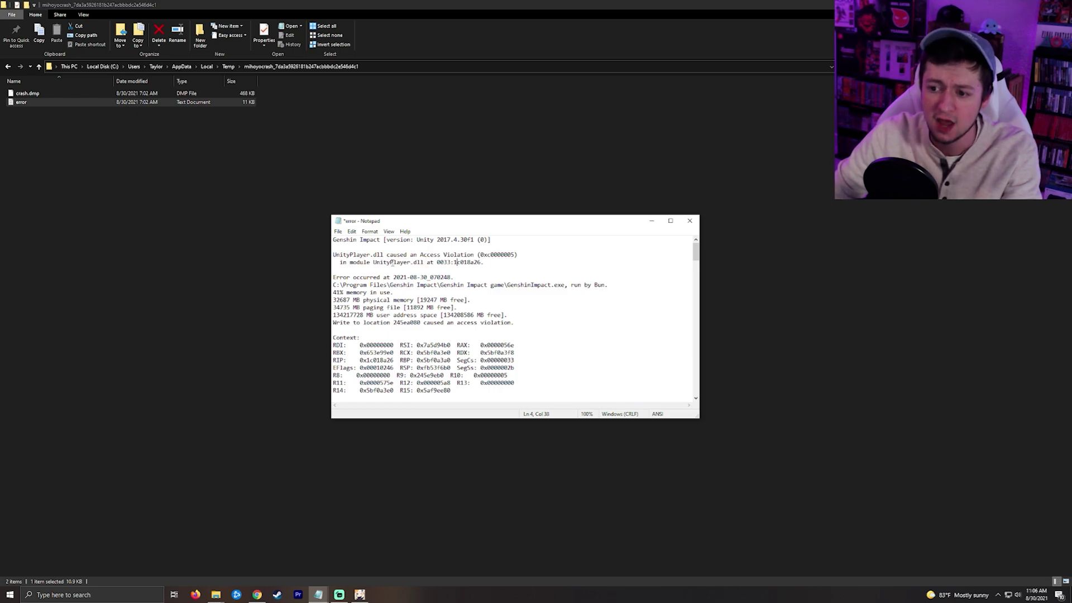
double_click(383, 263)
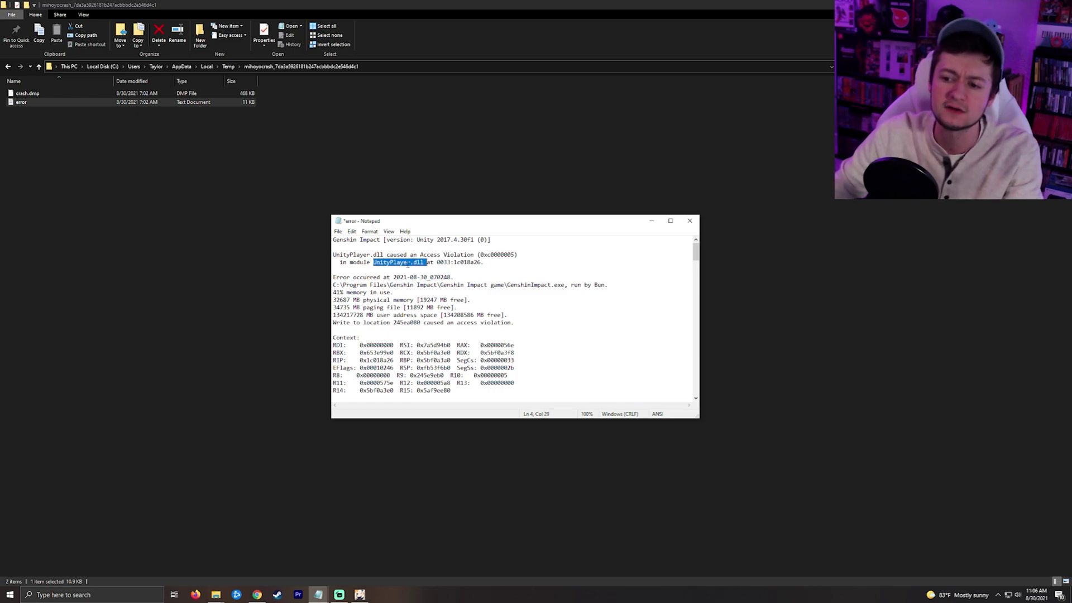
left_click(513, 266)
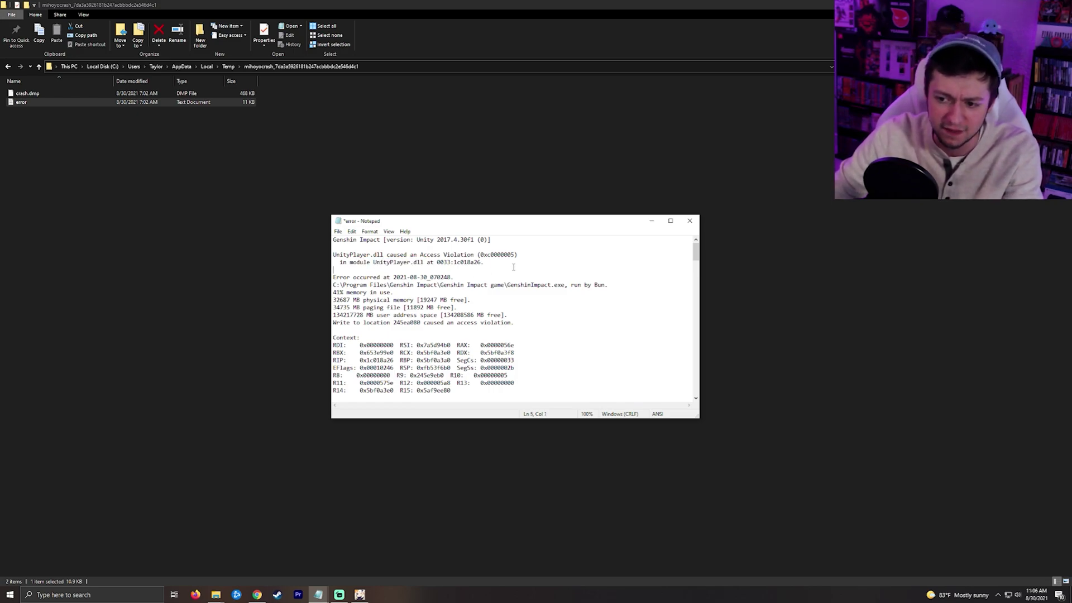
double_click(384, 262)
left_click(507, 256)
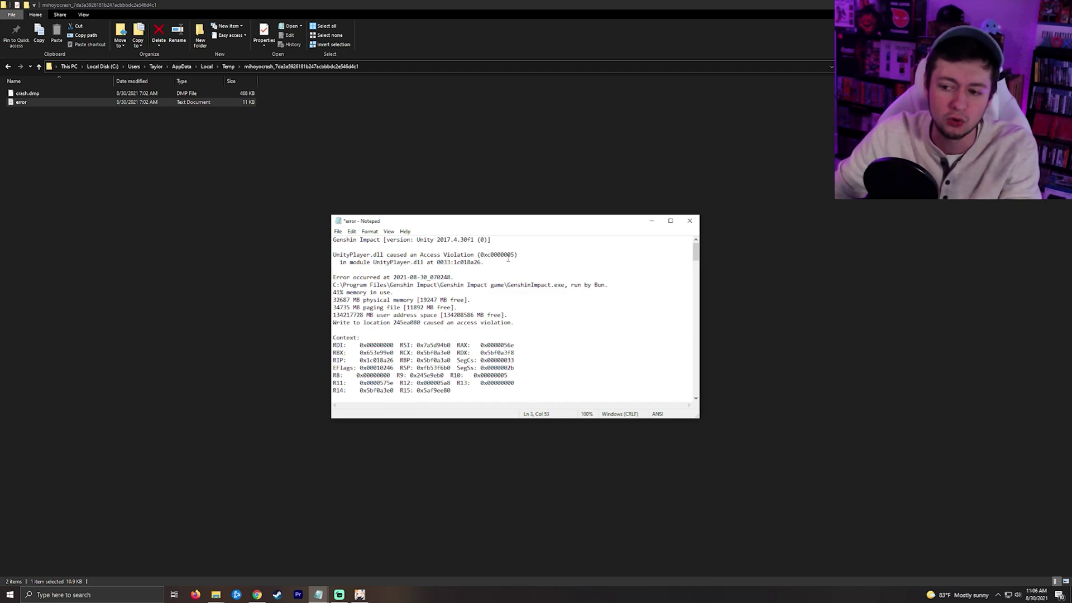